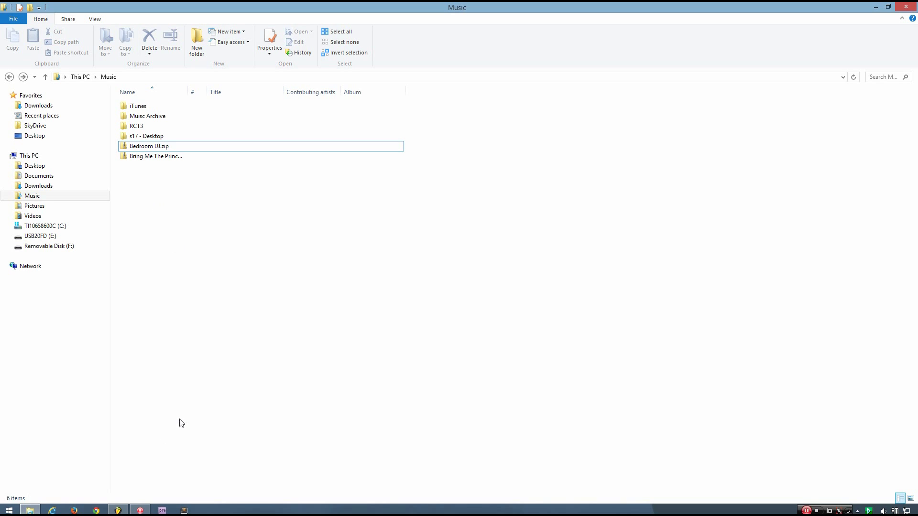
Bring the open FL Studio 12 window to the front from the taskbar
{"action": "left_click", "coordinate": [117, 510]}
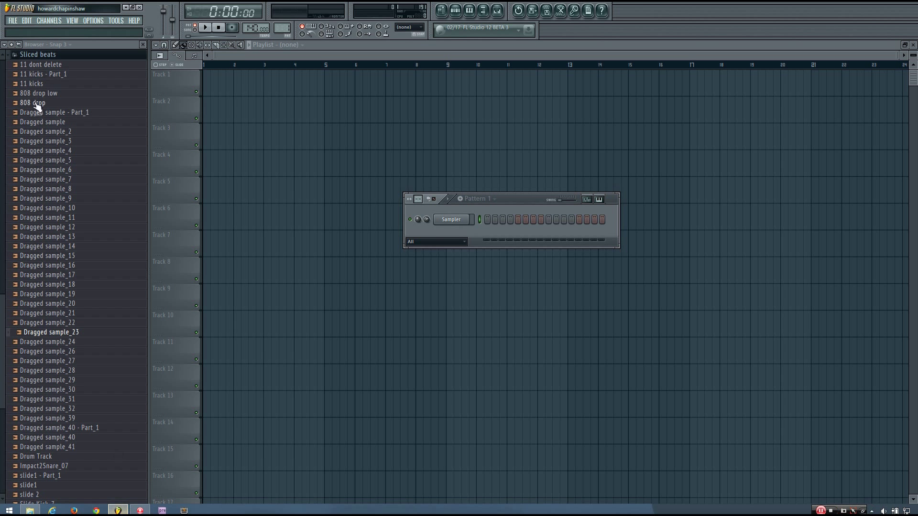
Open Bedroom DJ.zip from the Libraries > Music folder as a project
{"action": "left_click", "coordinate": [14, 25]}
{"action": "left_click", "coordinate": [28, 47]}
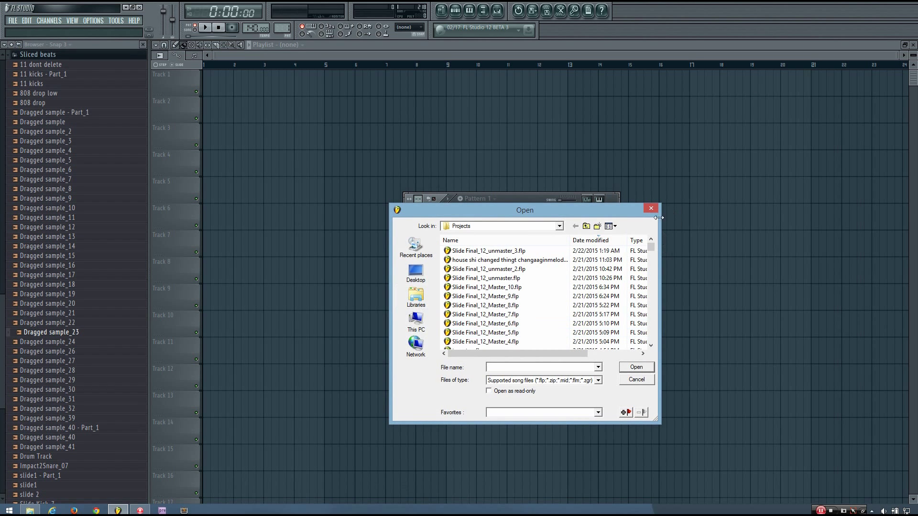
{"action": "left_click", "coordinate": [418, 299]}
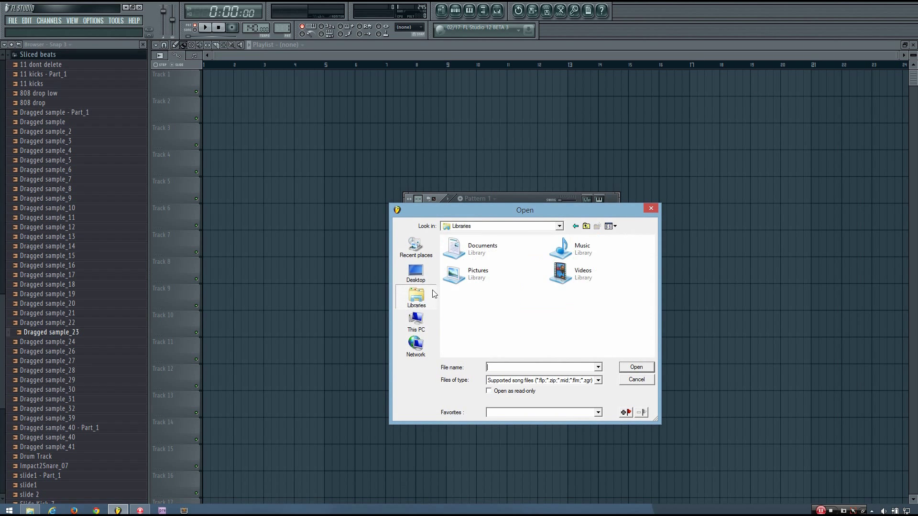
{"action": "double_click", "coordinate": [571, 256]}
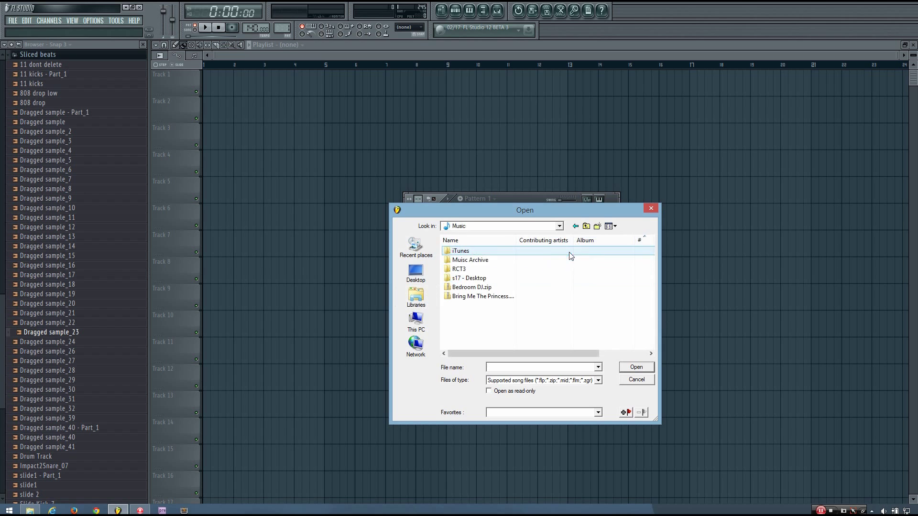
{"action": "double_click", "coordinate": [478, 287]}
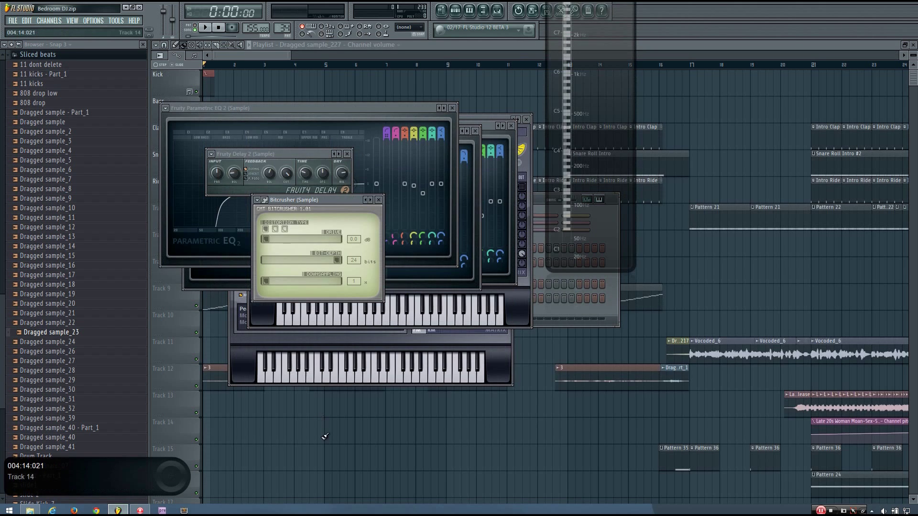
Move Wave Candy to the right edge and play the song from bar 17
{"action": "left_click_drag", "start_coordinate": [589, 144], "coordinate": [893, 326]}
{"action": "left_click", "coordinate": [264, 65]}
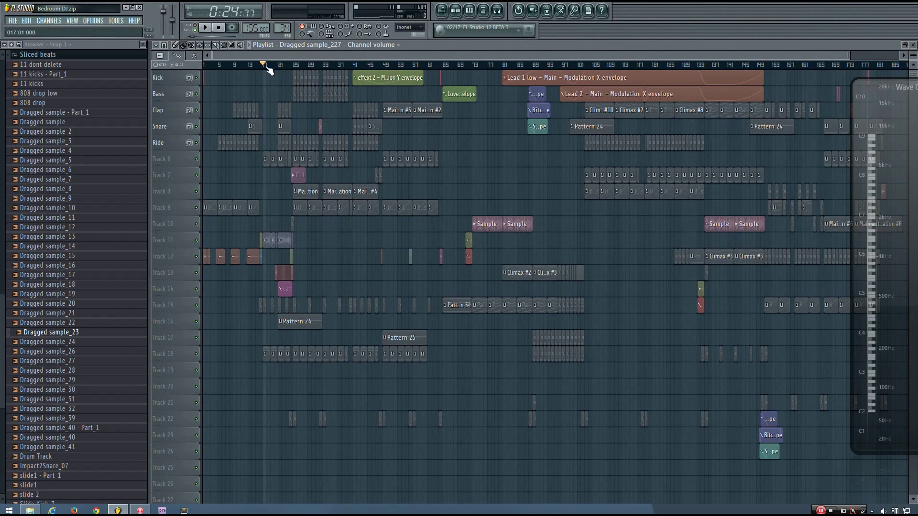
{"action": "left_click", "coordinate": [209, 29]}
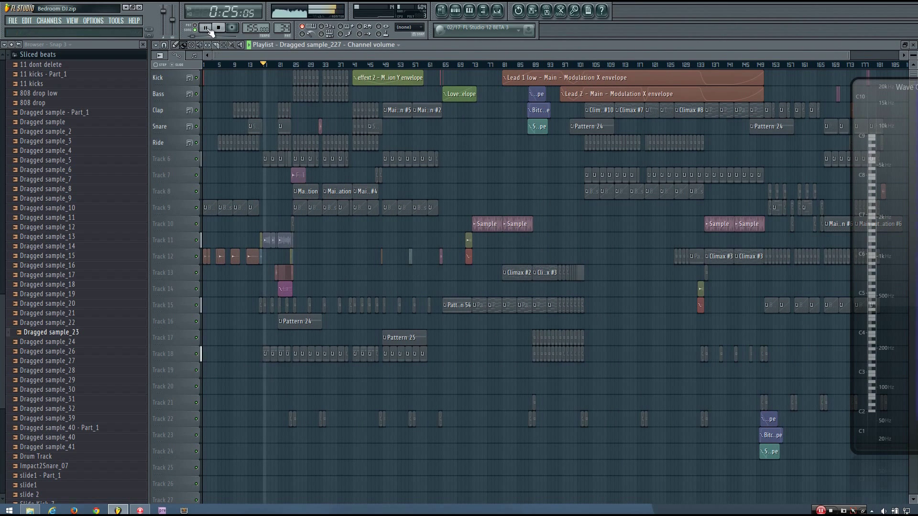
{"action": "scroll", "coordinate": [251, 109], "scroll_direction": "up", "scroll_amount": 1}
{"action": "scroll", "coordinate": [251, 109], "scroll_direction": "up", "scroll_amount": 4}
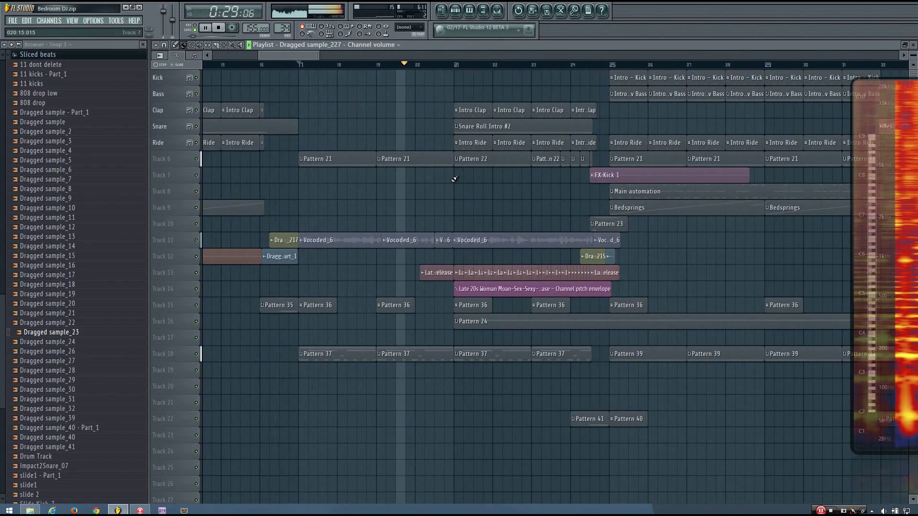
{"action": "scroll", "coordinate": [451, 179], "scroll_direction": "down", "scroll_amount": 2}
{"action": "scroll", "coordinate": [454, 182], "scroll_direction": "down", "scroll_amount": 2}
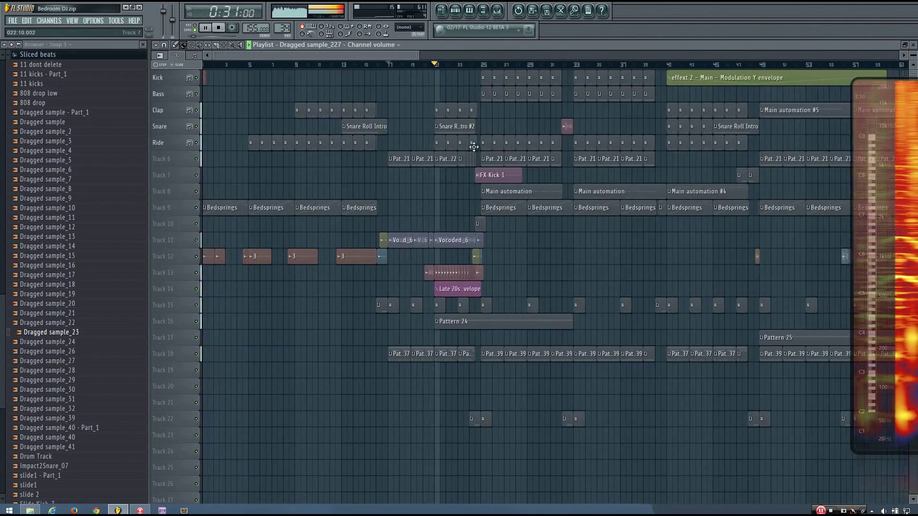
Audition the song from around bars 25, 46 and 103, then show the mixer
{"action": "left_click", "coordinate": [478, 66]}
{"action": "scroll", "coordinate": [403, 57], "scroll_direction": "down", "scroll_amount": 3}
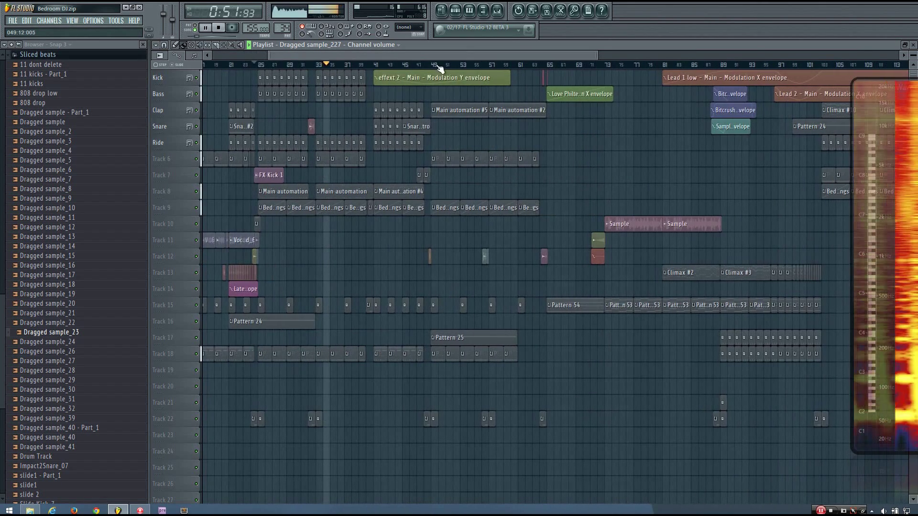
{"action": "left_click", "coordinate": [415, 65]}
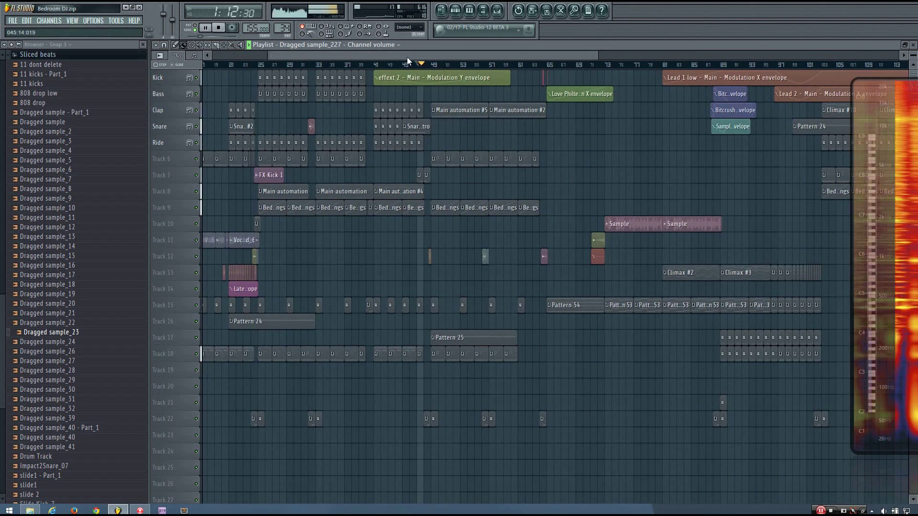
{"action": "scroll", "coordinate": [407, 58], "scroll_direction": "down", "scroll_amount": 4}
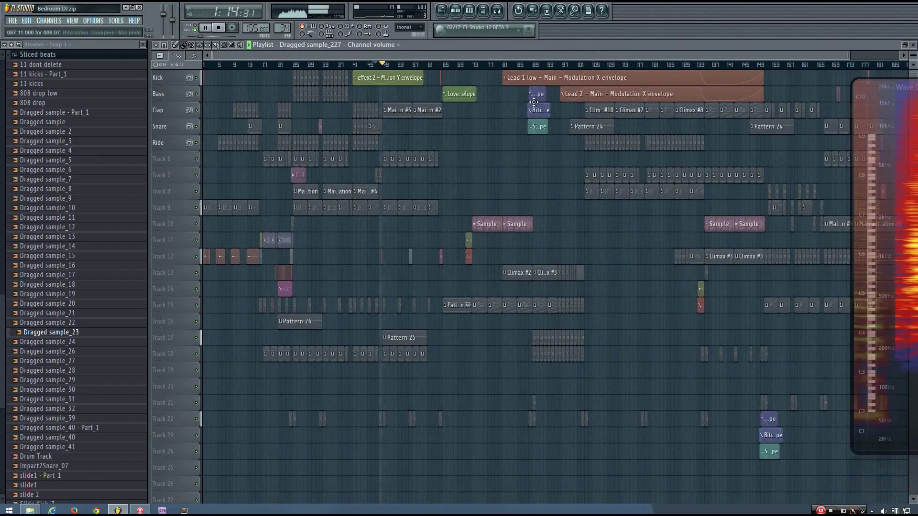
{"action": "left_click", "coordinate": [589, 66]}
{"action": "scroll", "coordinate": [499, 191], "scroll_direction": "down", "scroll_amount": 1}
{"action": "scroll", "coordinate": [499, 191], "scroll_direction": "down", "scroll_amount": 1}
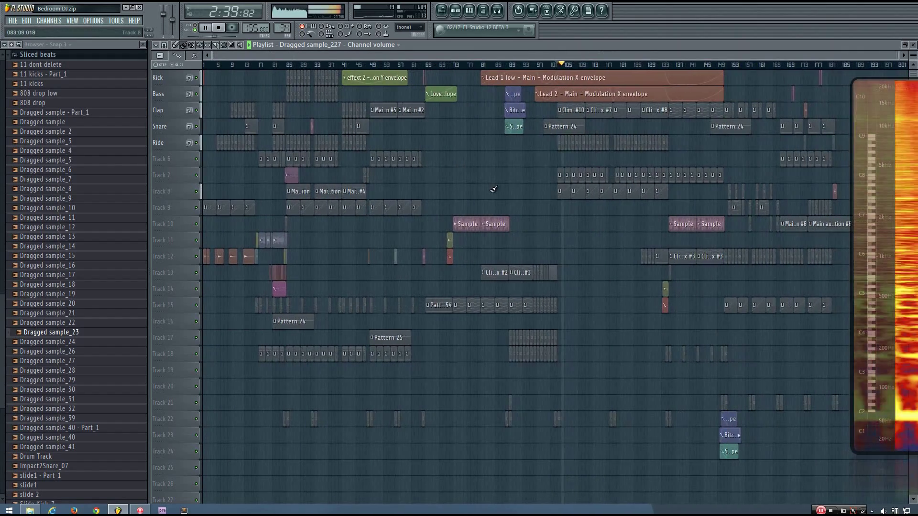
{"action": "left_click", "coordinate": [501, 13]}
Hide the mixer, stop playback and close Bedroom DJ.zip without saving
{"action": "key", "text": "F9"}
{"action": "key", "text": "space"}
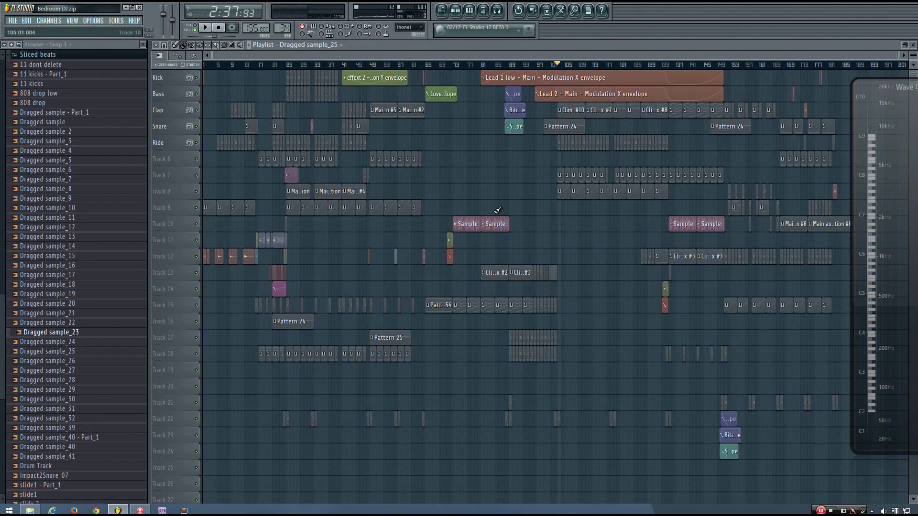
{"action": "left_click", "coordinate": [140, 8]}
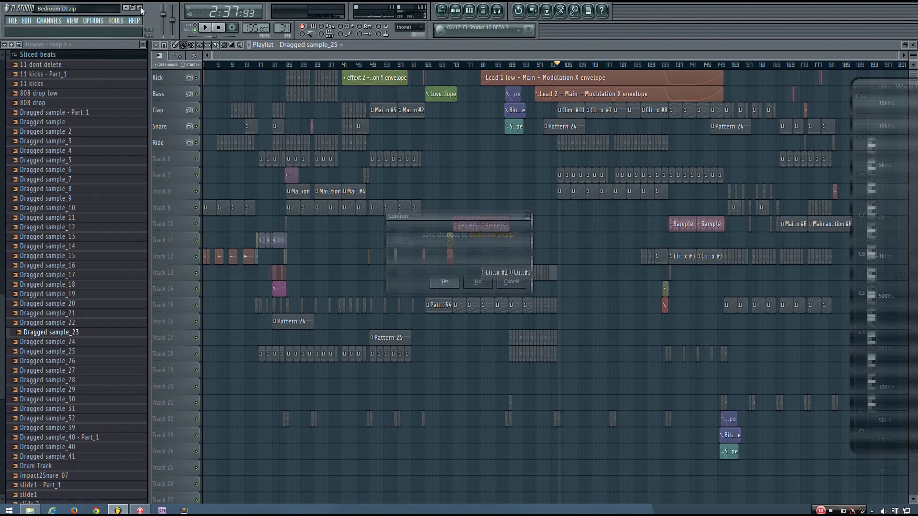
{"action": "left_click", "coordinate": [480, 286]}
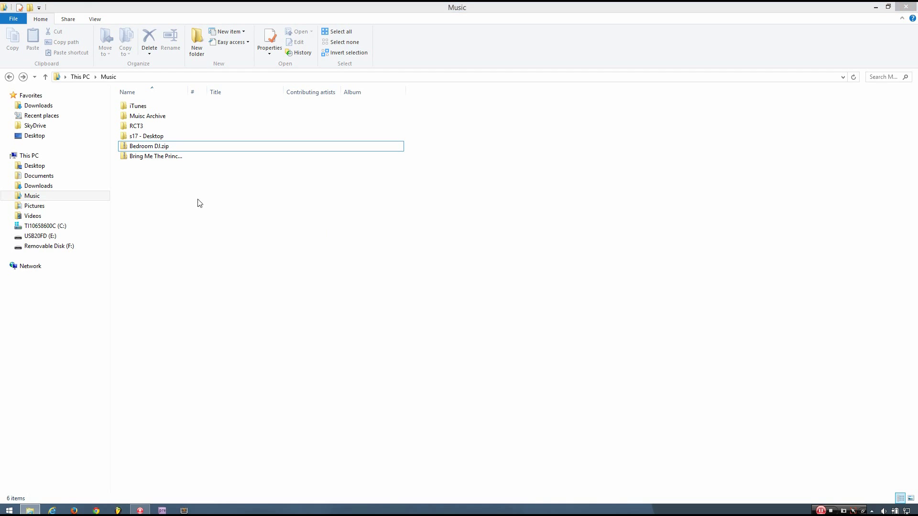
Open Bedroom DJ.zip with the FL Studio launcher via Open with
{"action": "left_click", "coordinate": [150, 157]}
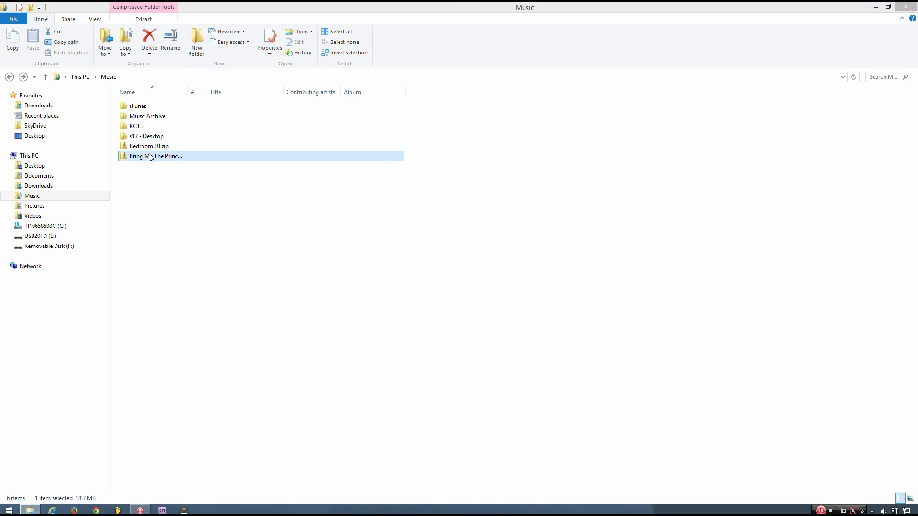
{"action": "left_click", "coordinate": [152, 149]}
{"action": "right_click", "coordinate": [153, 151]}
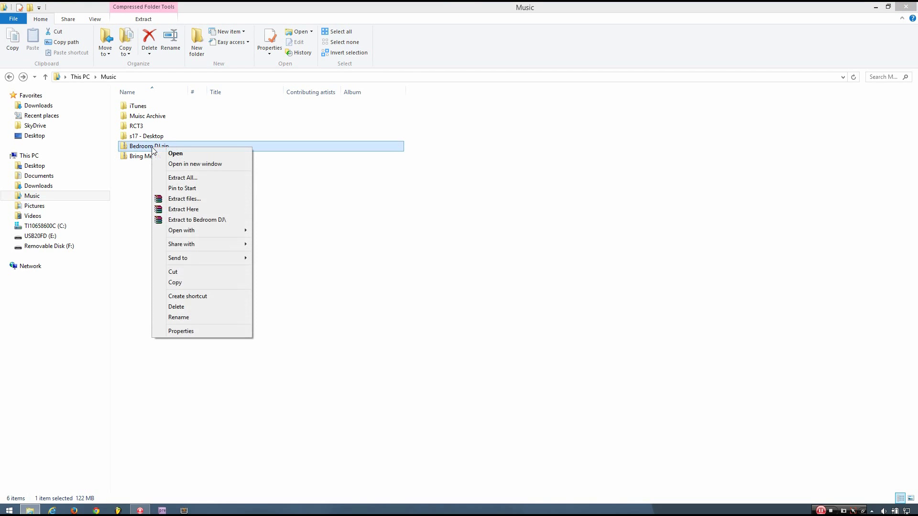
{"action": "mouse_move", "coordinate": [200, 231]}
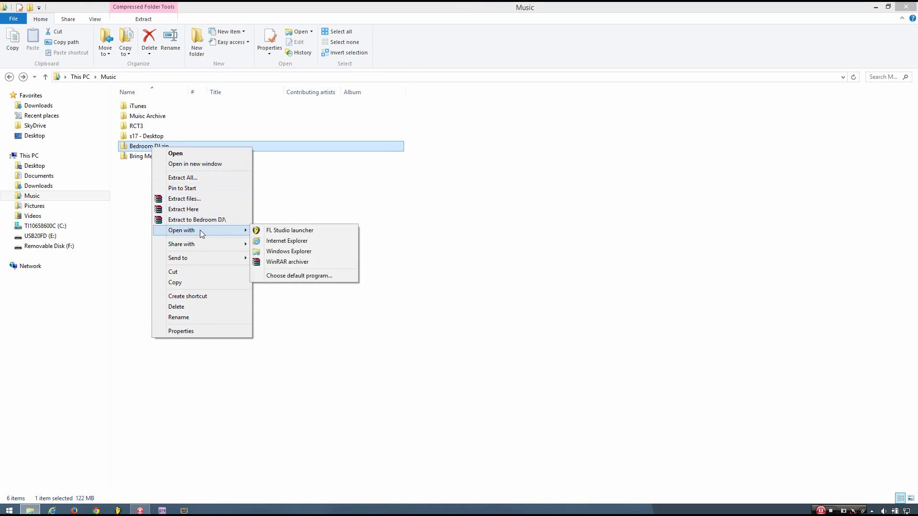
{"action": "left_click", "coordinate": [291, 232]}
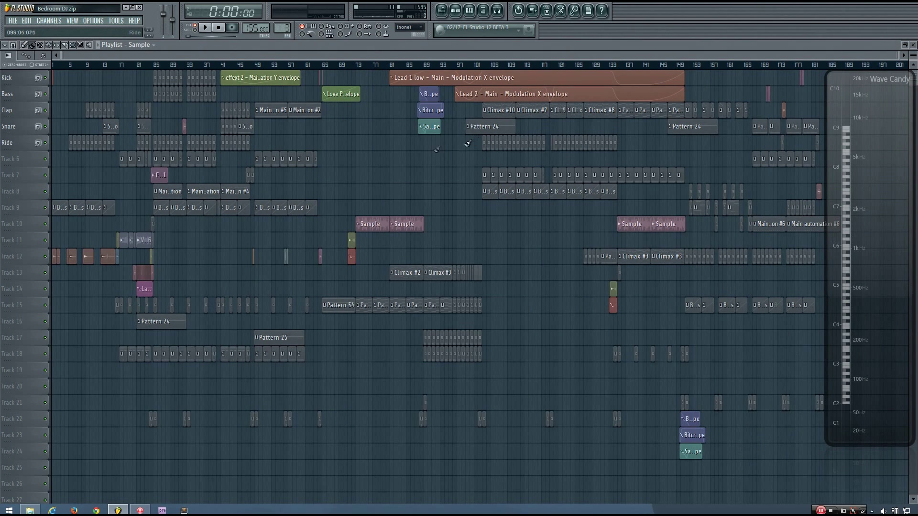
Close Bedroom DJ.zip without saving and select the Bring Me The Princess zip
{"action": "left_click", "coordinate": [140, 8]}
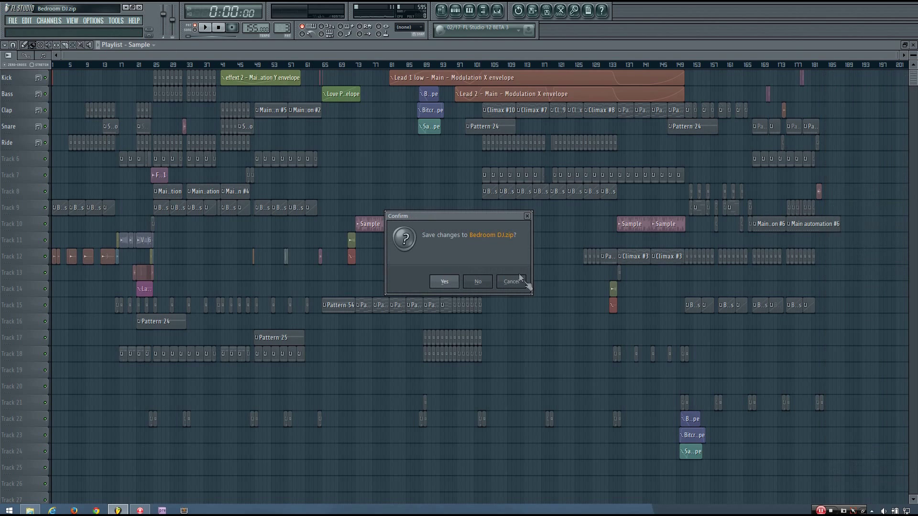
{"action": "left_click", "coordinate": [479, 283]}
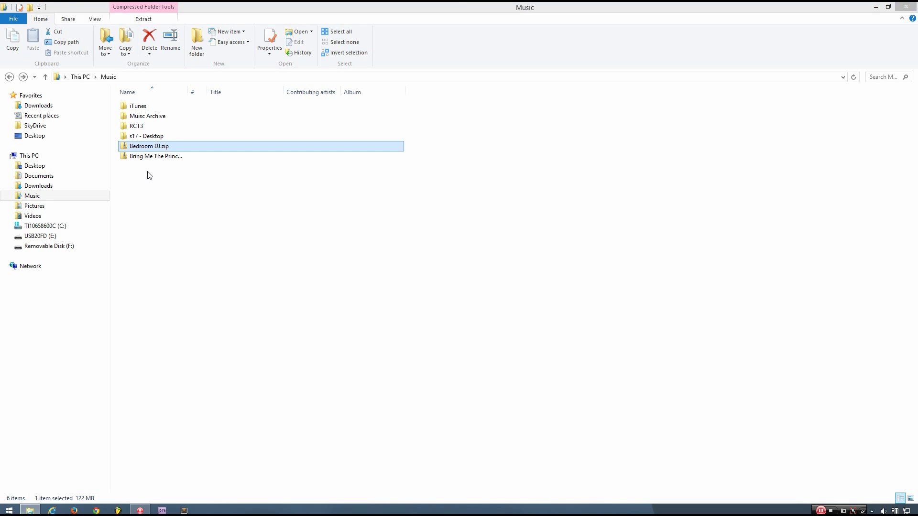
{"action": "left_click", "coordinate": [149, 160]}
Open the Bring Me The Princess zip with the FL Studio launcher via Open with
{"action": "right_click", "coordinate": [142, 161]}
{"action": "mouse_move", "coordinate": [191, 240]}
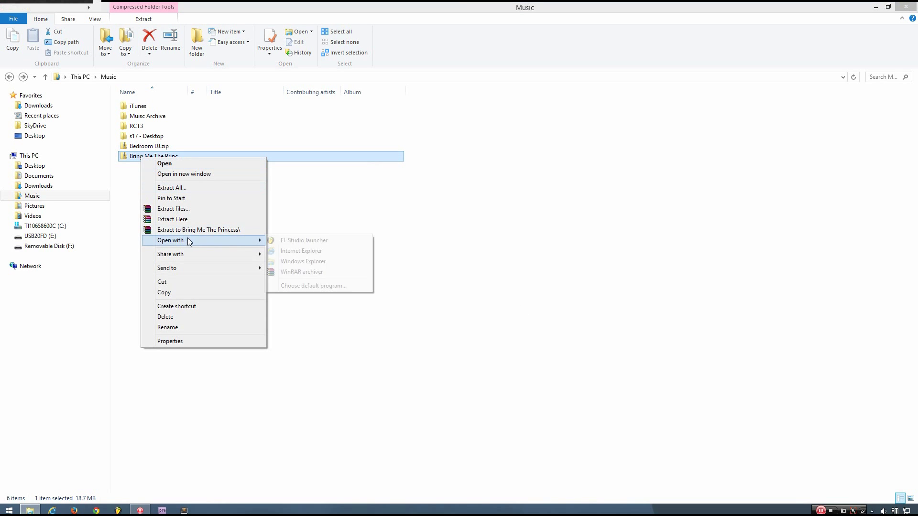
{"action": "left_click", "coordinate": [315, 240]}
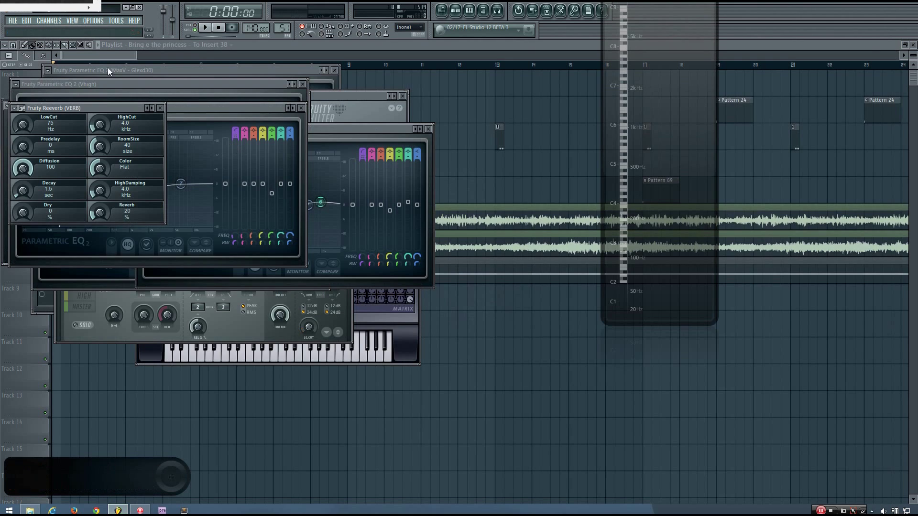
Close all plugin windows, show the playlist, and play briefly from bar 136
{"action": "left_click", "coordinate": [72, 21]}
{"action": "left_click", "coordinate": [98, 132]}
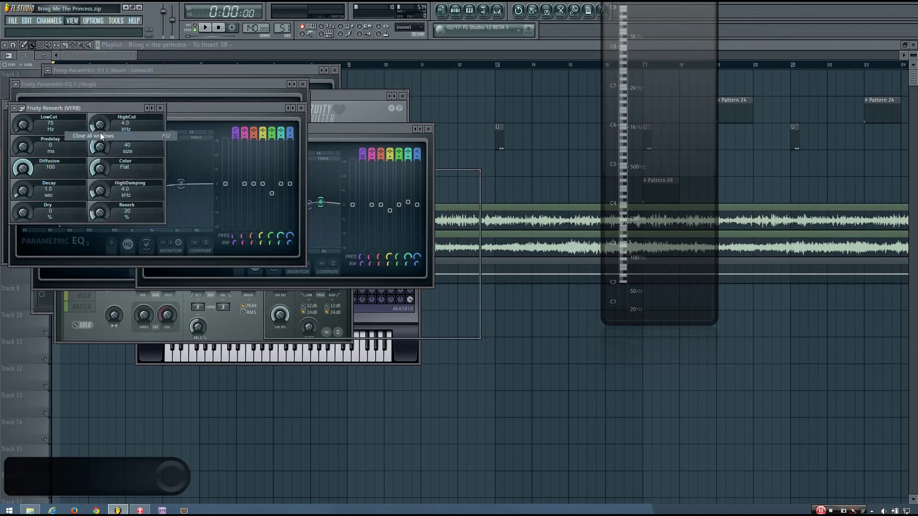
{"action": "left_click", "coordinate": [443, 12]}
{"action": "scroll", "coordinate": [549, 240], "scroll_direction": "up", "scroll_amount": 5, "text": "ctrl"}
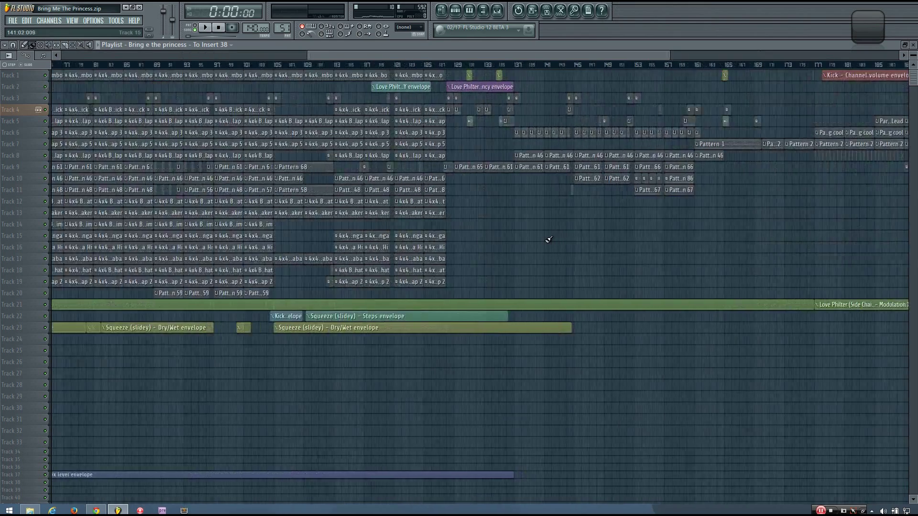
{"action": "left_click", "coordinate": [483, 66]}
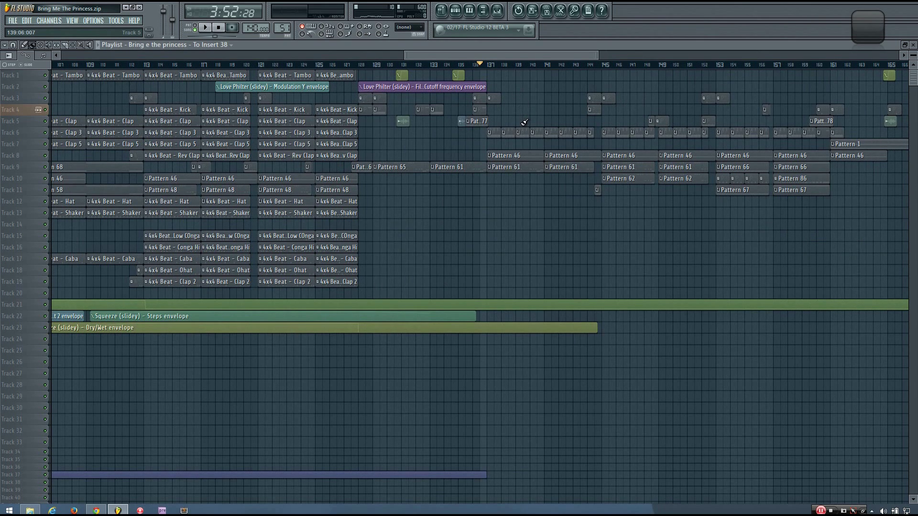
{"action": "key", "text": "space"}
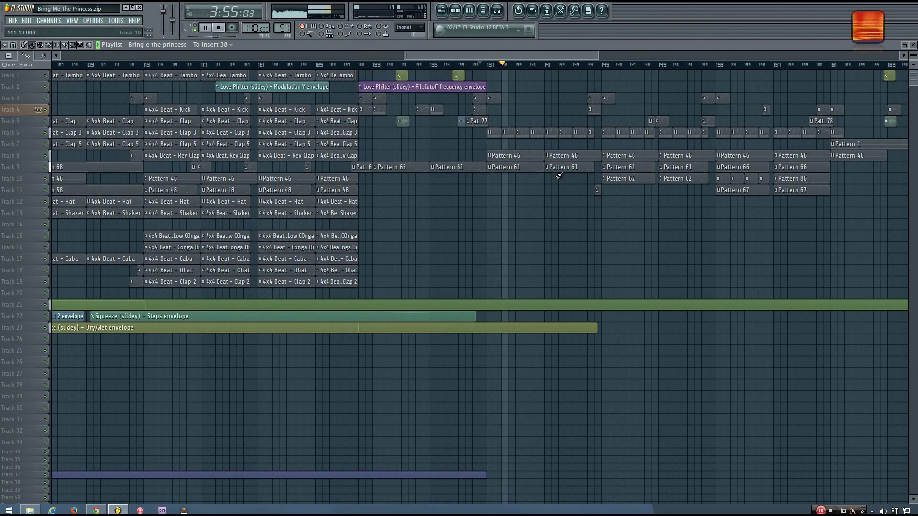
{"action": "key", "text": "space"}
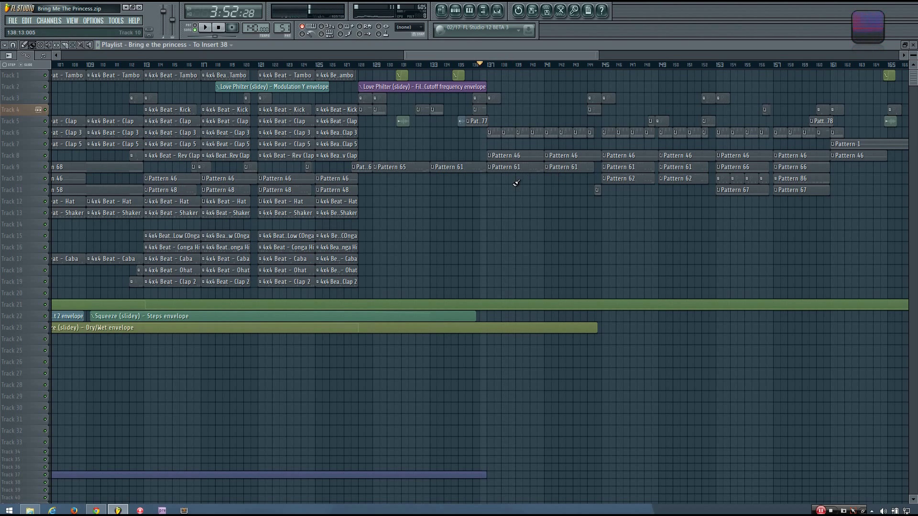
View Dragged sample_40's four A4 notes in the piano roll, then close it
{"action": "scroll", "coordinate": [517, 183], "scroll_direction": "up", "scroll_amount": 2}
{"action": "double_click", "coordinate": [516, 133]}
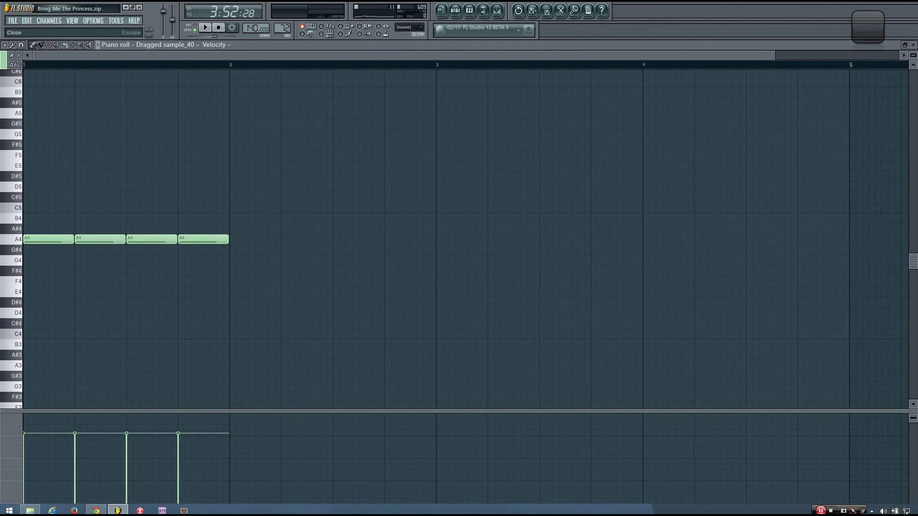
{"action": "left_click", "coordinate": [913, 44]}
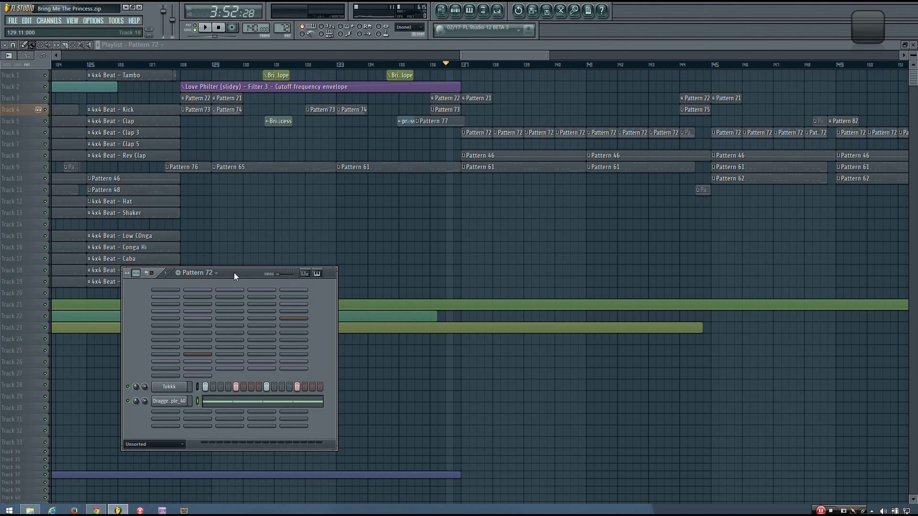
Move the Pattern 72 channel rack aside and play then stop the song
{"action": "left_click_drag", "start_coordinate": [234, 273], "coordinate": [426, 193]}
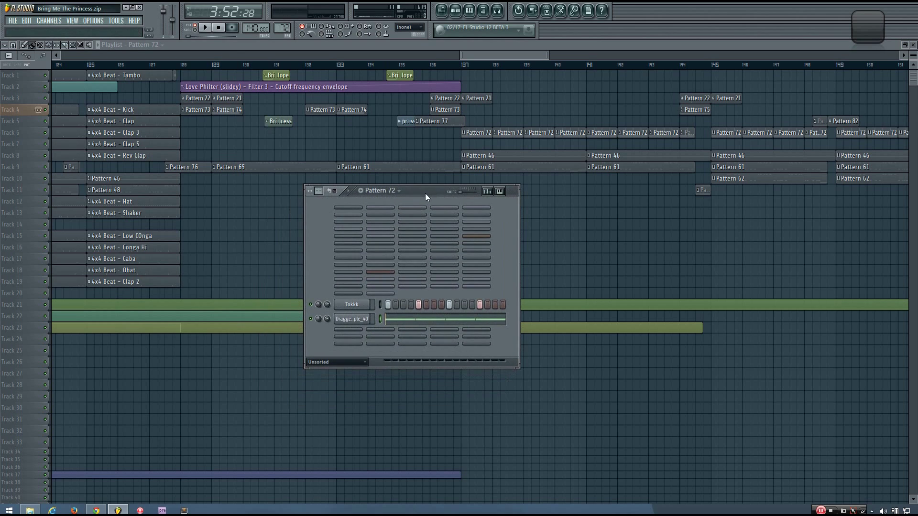
{"action": "key", "text": "space"}
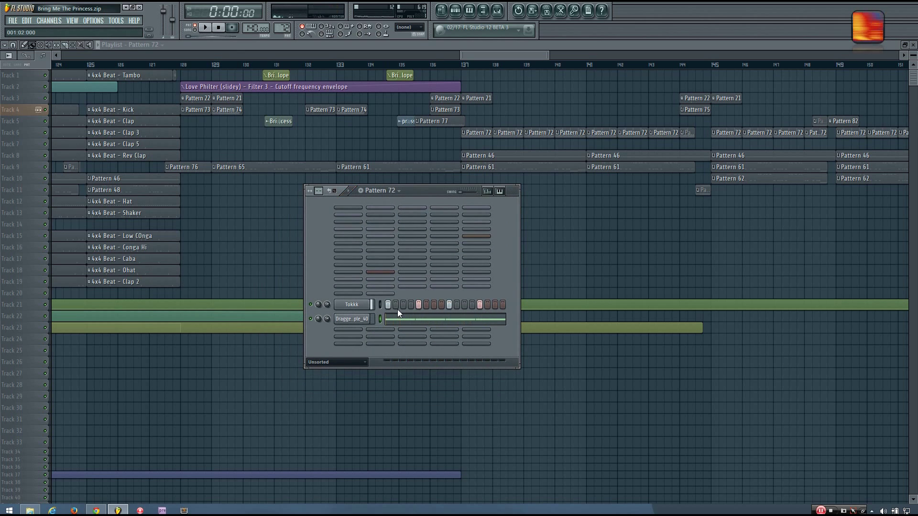
{"action": "key", "text": "space"}
Open and reposition Dragged sample_40's channel settings, and show the sample browser
{"action": "left_click", "coordinate": [364, 319]}
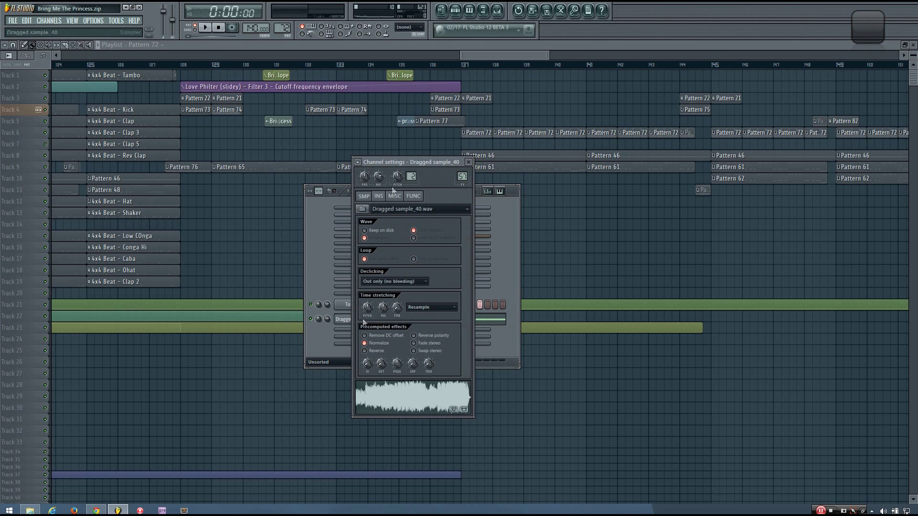
{"action": "left_click_drag", "start_coordinate": [435, 166], "coordinate": [465, 170]}
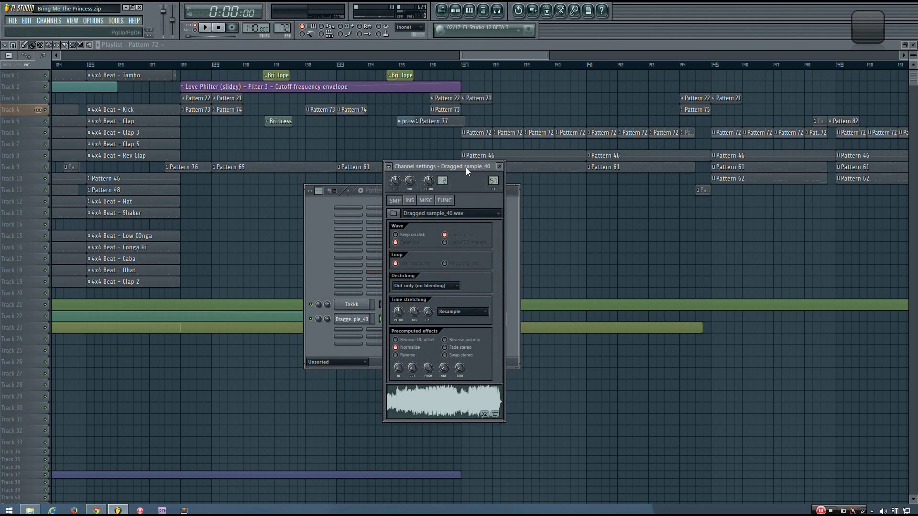
{"action": "left_click", "coordinate": [490, 11]}
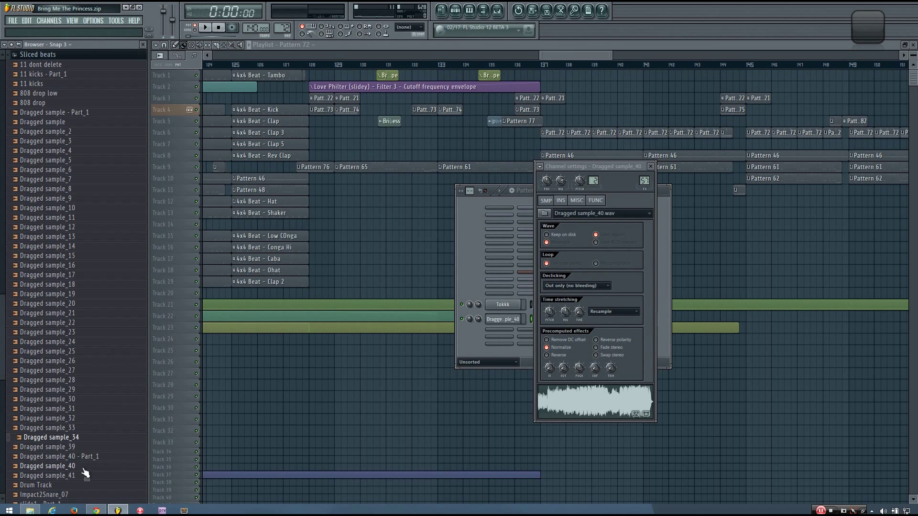
Reopen Dragged sample_40's channel settings and audition the sample with Z
{"action": "left_click", "coordinate": [651, 167]}
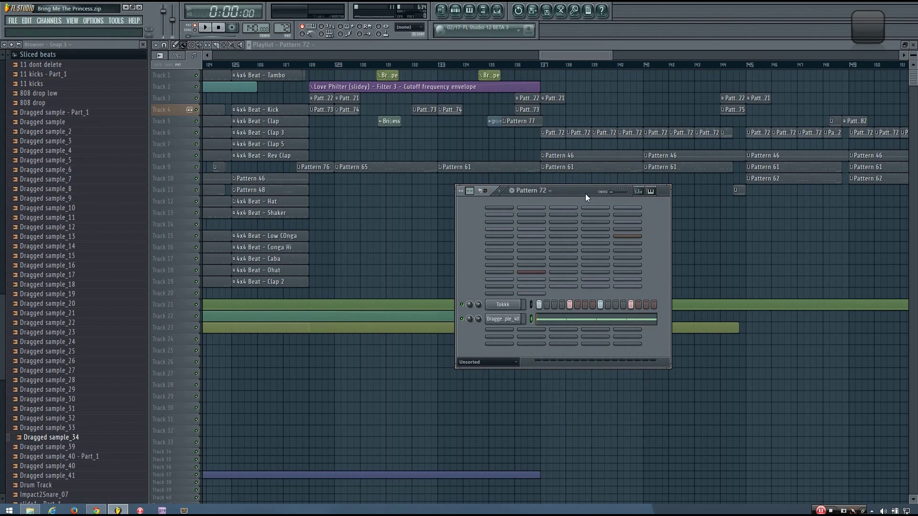
{"action": "left_click_drag", "start_coordinate": [585, 194], "coordinate": [584, 194]}
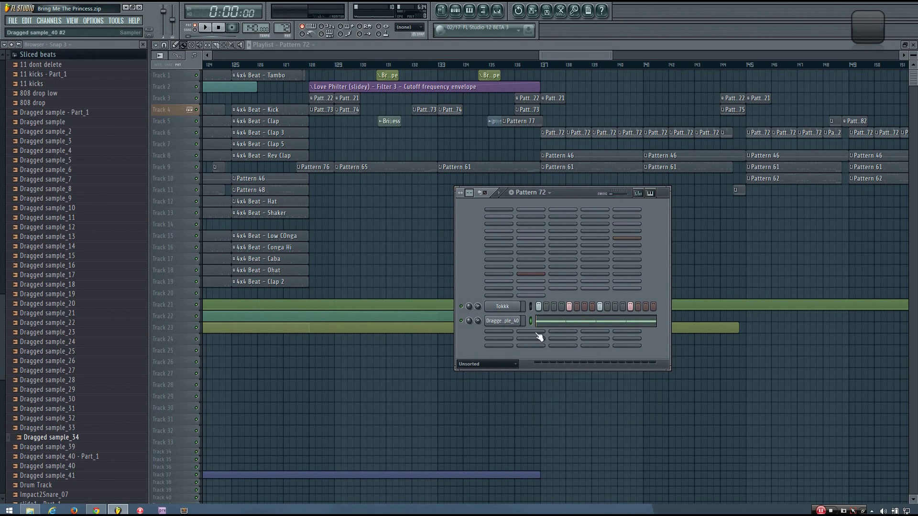
{"action": "left_click", "coordinate": [507, 321]}
{"action": "left_click_drag", "start_coordinate": [572, 165], "coordinate": [354, 159]}
{"action": "key", "text": "z"}
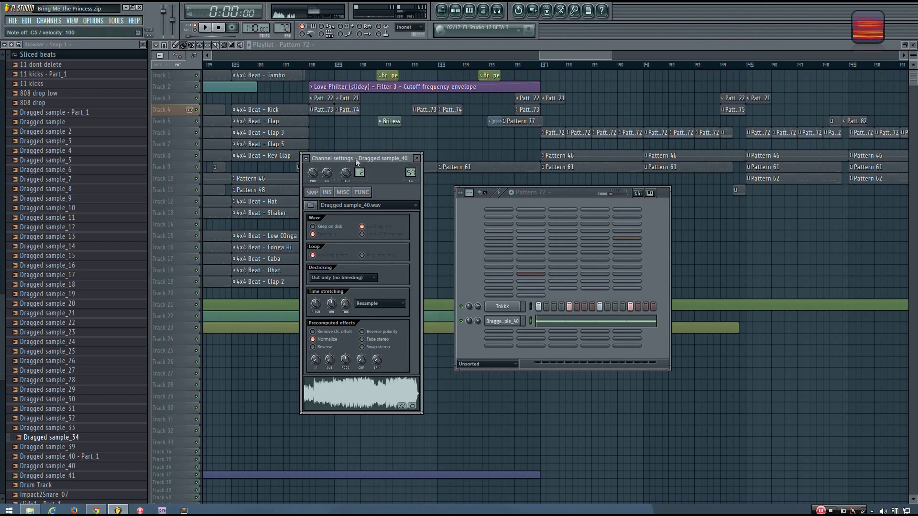
Close the channel settings, adjust the Pattern 72 window, and switch to File Explorer
{"action": "left_click_drag", "start_coordinate": [568, 196], "coordinate": [570, 213]}
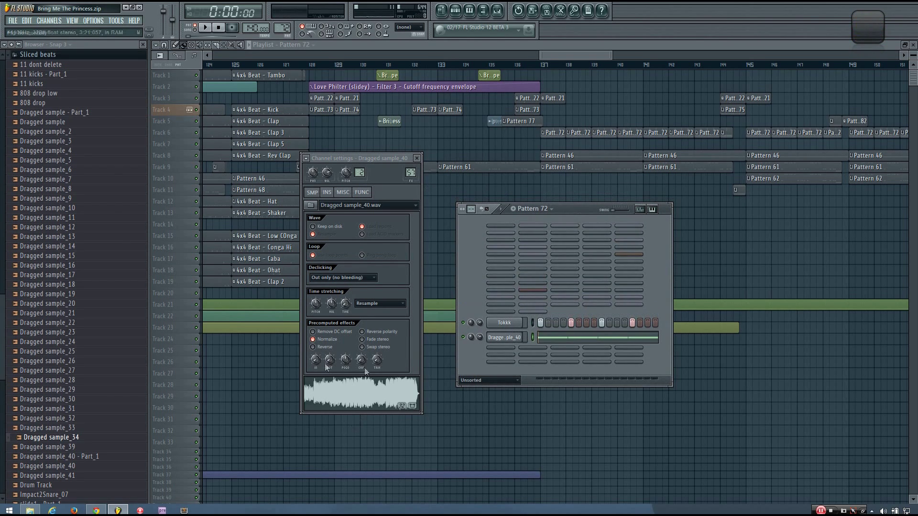
{"action": "left_click", "coordinate": [416, 158]}
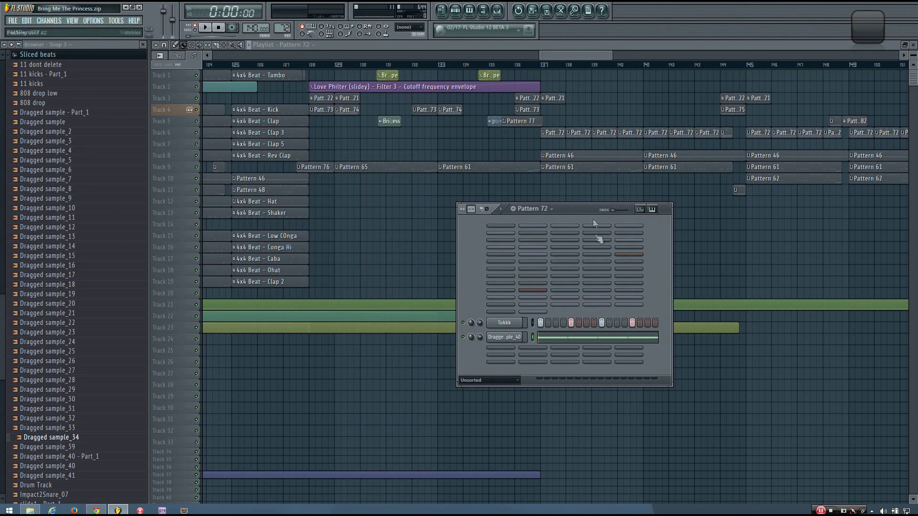
{"action": "left_click_drag", "start_coordinate": [580, 208], "coordinate": [566, 206]}
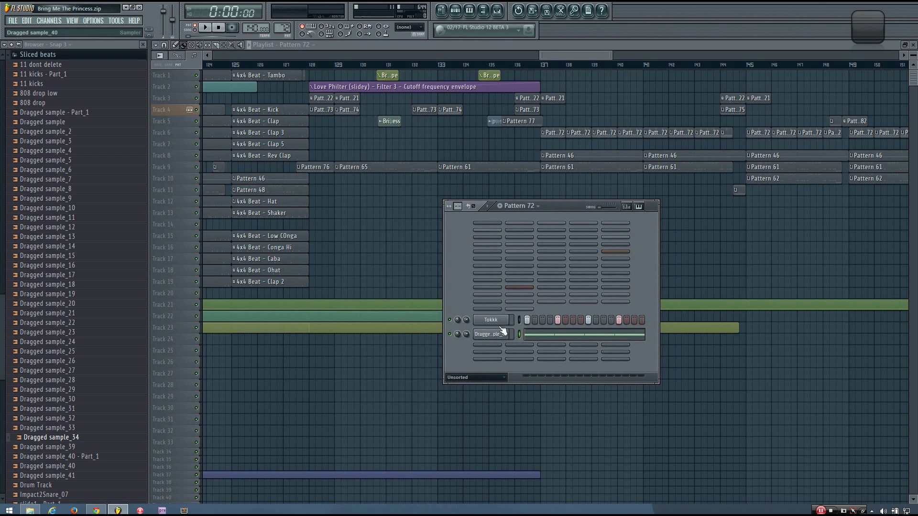
{"action": "left_click", "coordinate": [30, 510]}
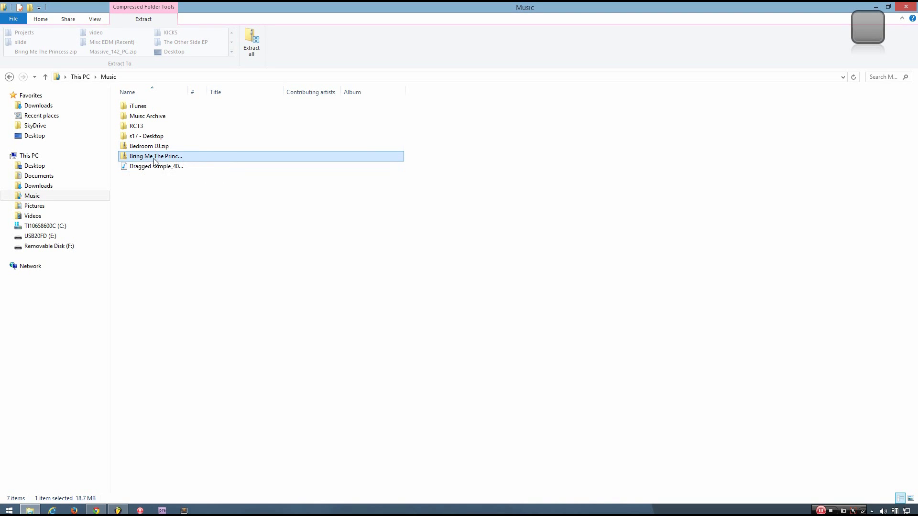
Copy Dragged sample_40.wav from Bring Me The Princess.zip into Music, then select the extracted file
{"action": "right_click", "coordinate": [139, 158]}
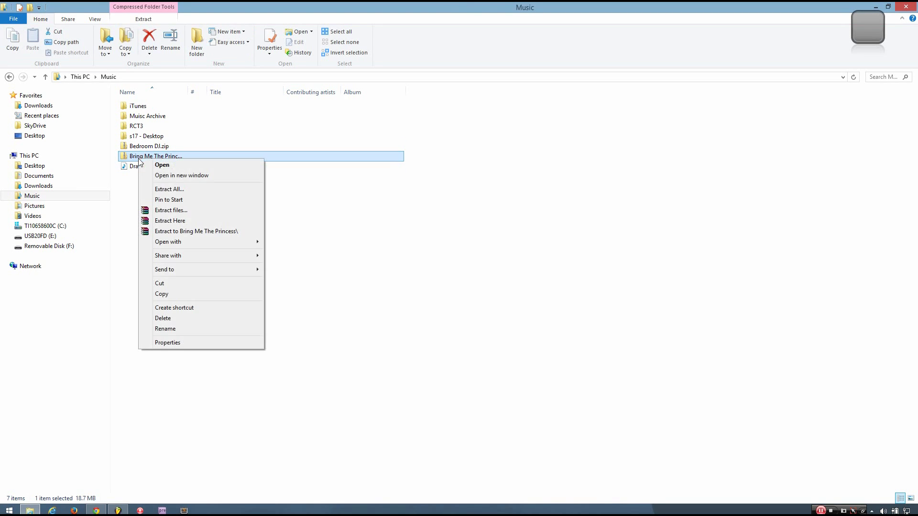
{"action": "left_click", "coordinate": [199, 178]}
{"action": "scroll", "coordinate": [464, 349], "scroll_direction": "down", "scroll_amount": 5}
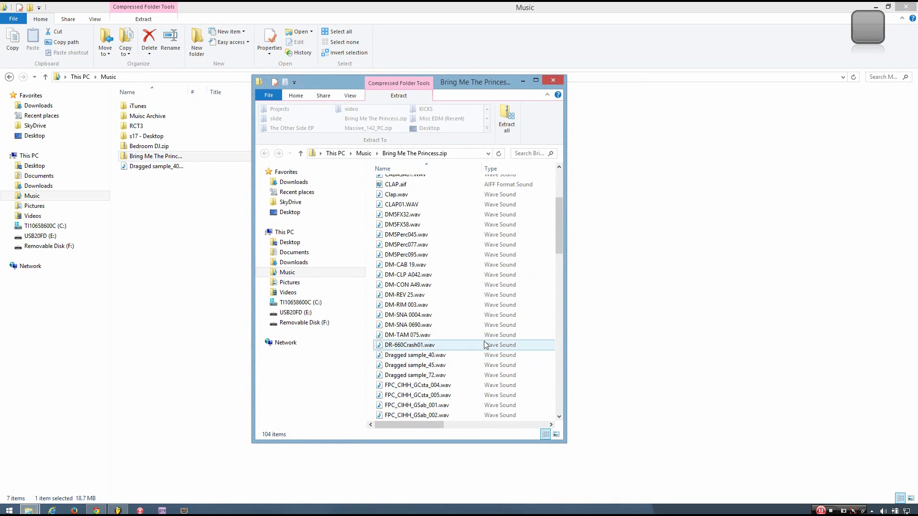
{"action": "scroll", "coordinate": [562, 245], "scroll_direction": "down", "scroll_amount": 1}
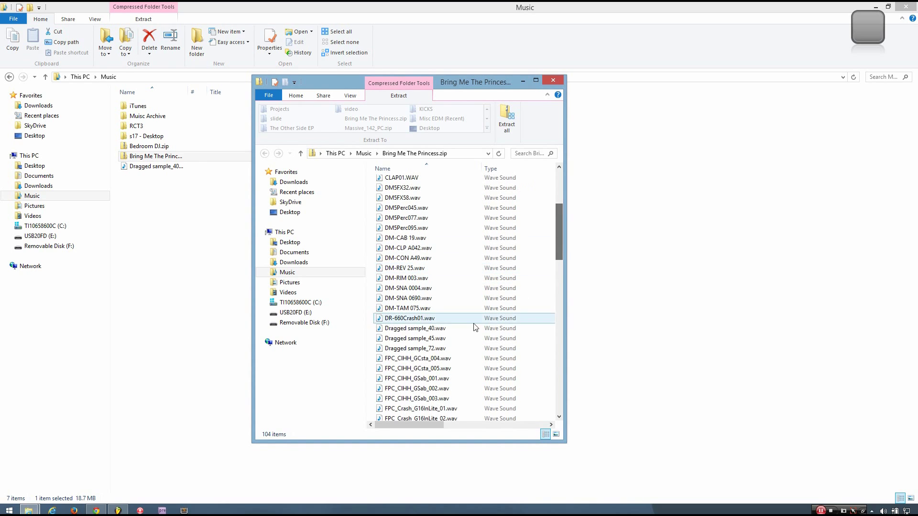
{"action": "left_click", "coordinate": [414, 329]}
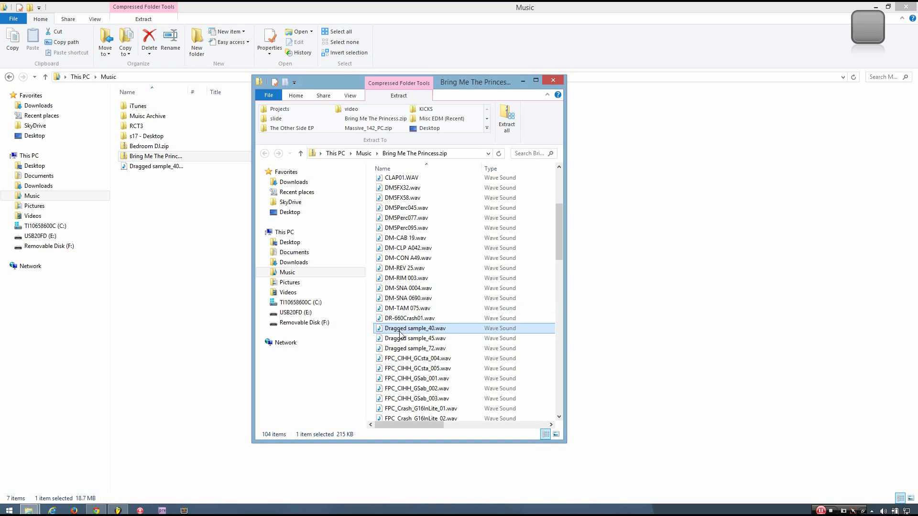
{"action": "mouse_move", "coordinate": [400, 334]}
{"action": "left_mouse_down"}
{"action": "mouse_move", "coordinate": [131, 216]}
{"action": "mouse_move", "coordinate": [187, 219]}
{"action": "mouse_move", "coordinate": [402, 331]}
{"action": "left_mouse_up"}
{"action": "left_click", "coordinate": [553, 81]}
{"action": "left_click", "coordinate": [164, 167]}
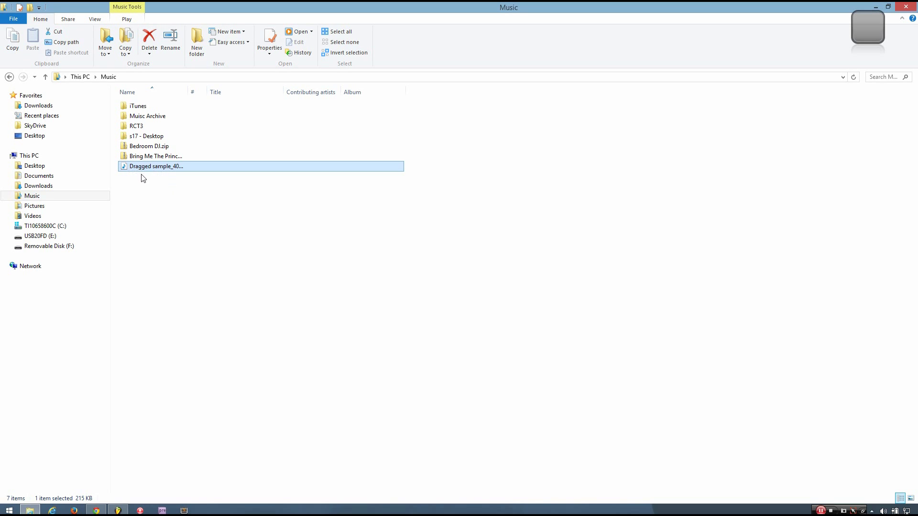
{"action": "left_click_drag", "start_coordinate": [125, 169], "coordinate": [134, 184]}
Load the extracted Dragged sample_40.wav kick onto the Dragged sample_40 channel's sampler waveform
{"action": "left_click", "coordinate": [118, 510]}
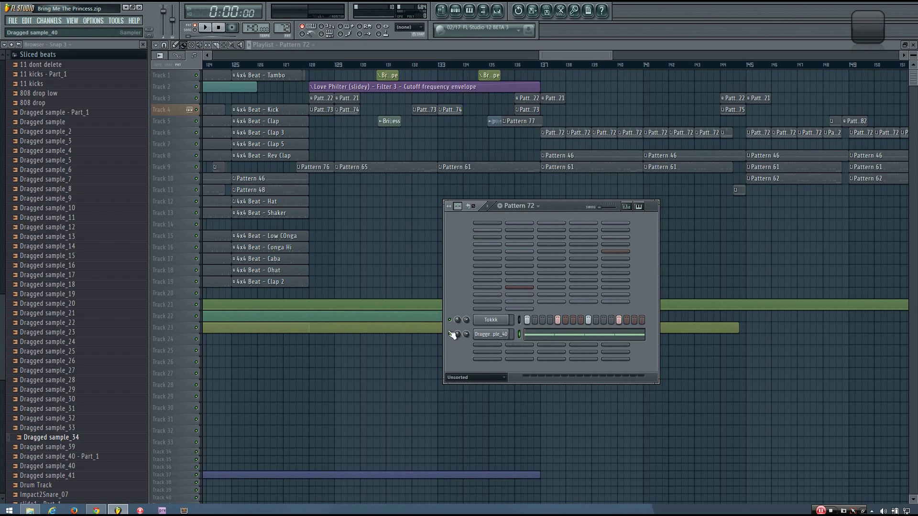
{"action": "left_click", "coordinate": [492, 334]}
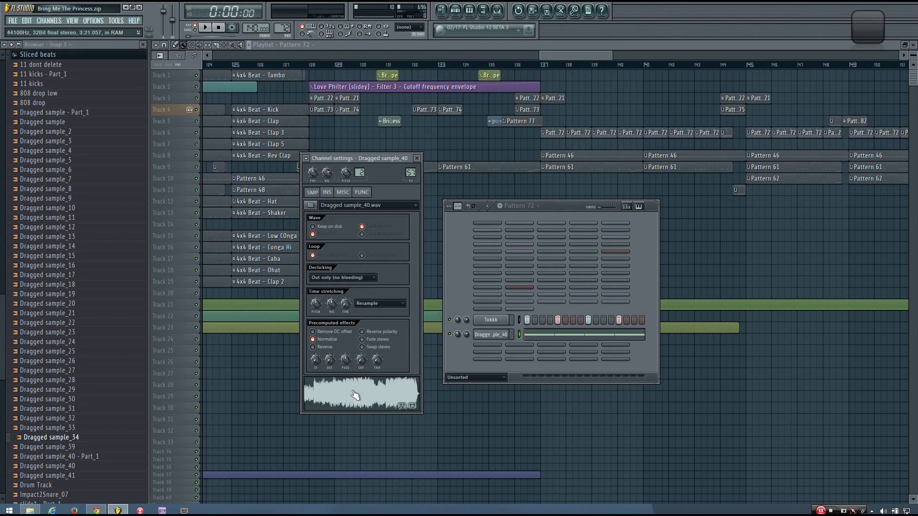
{"action": "left_click", "coordinate": [118, 511]}
{"action": "left_click_drag", "start_coordinate": [138, 172], "coordinate": [337, 395]}
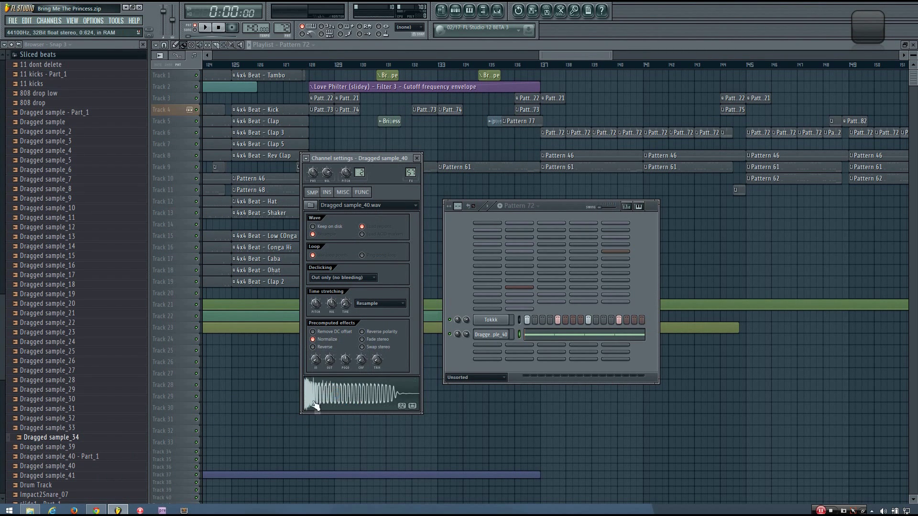
{"action": "left_click_drag", "start_coordinate": [565, 206], "coordinate": [548, 197]}
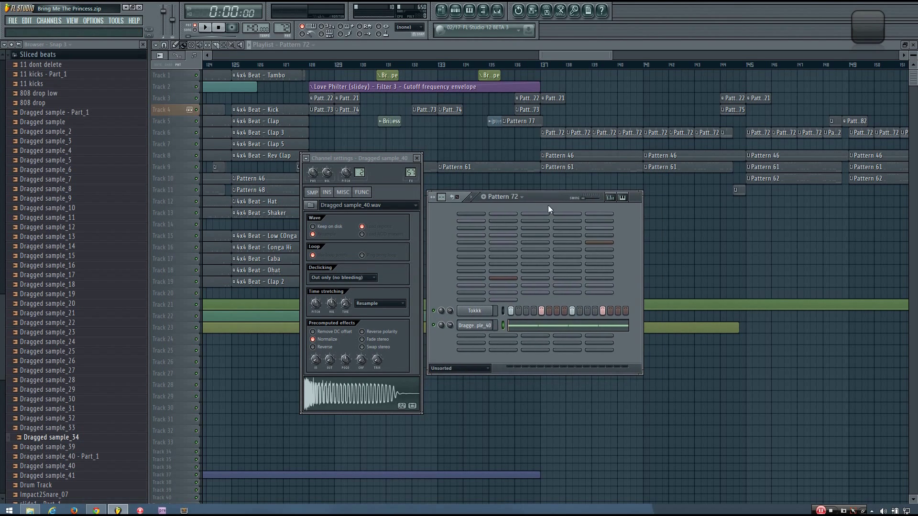
Play and stop Pattern 72 to audition the new kick, then reposition the Pattern 72 window
{"action": "key", "text": "space"}
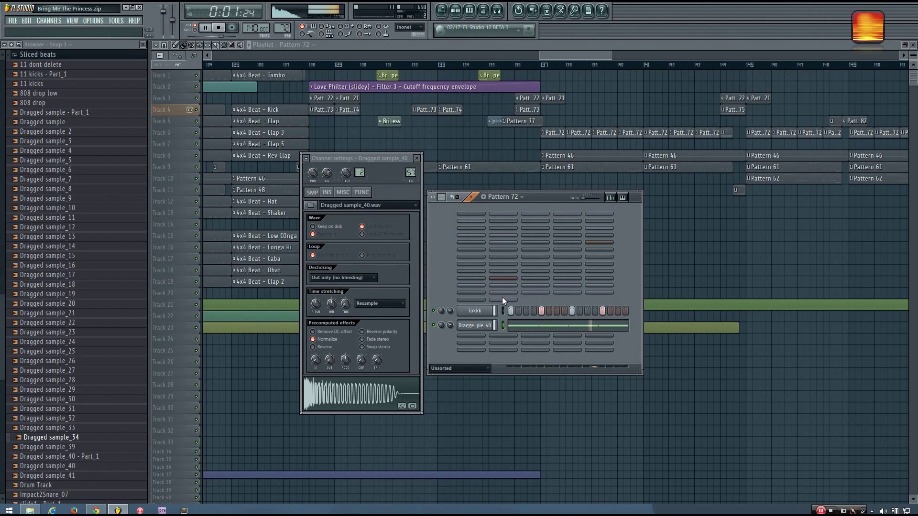
{"action": "key", "text": "space"}
{"action": "key", "text": "space"}
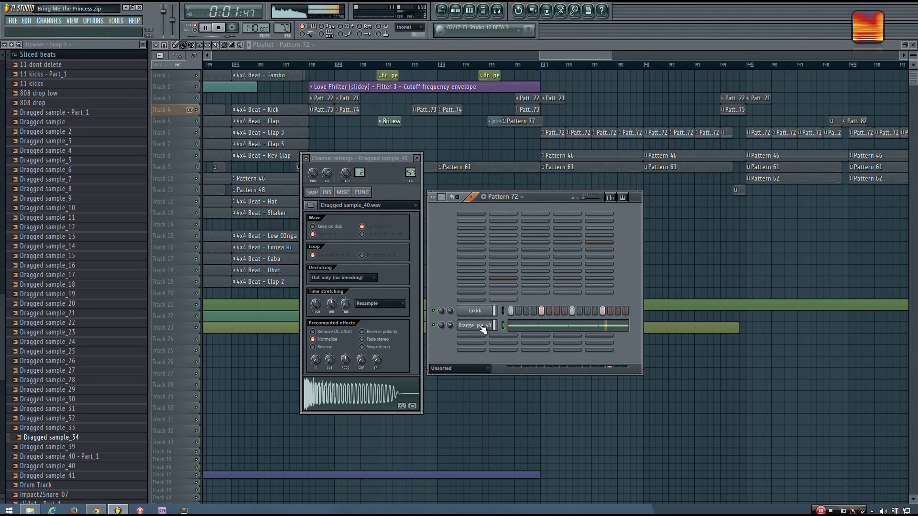
{"action": "key", "text": "space"}
{"action": "left_click_drag", "start_coordinate": [539, 198], "coordinate": [555, 194]}
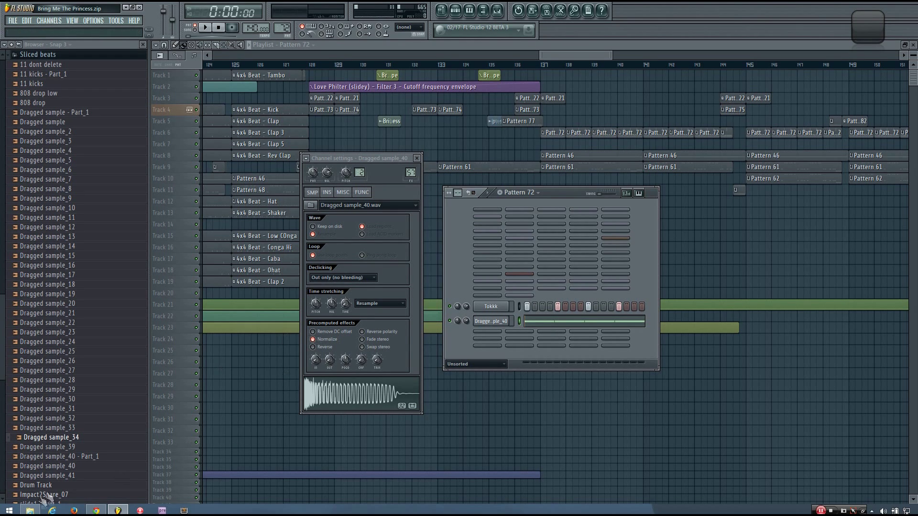
Scroll through the samples inside Bring Me The Princess.zip, go back to Music, and return to FL Studio
{"action": "left_click", "coordinate": [30, 511]}
{"action": "double_click", "coordinate": [144, 156]}
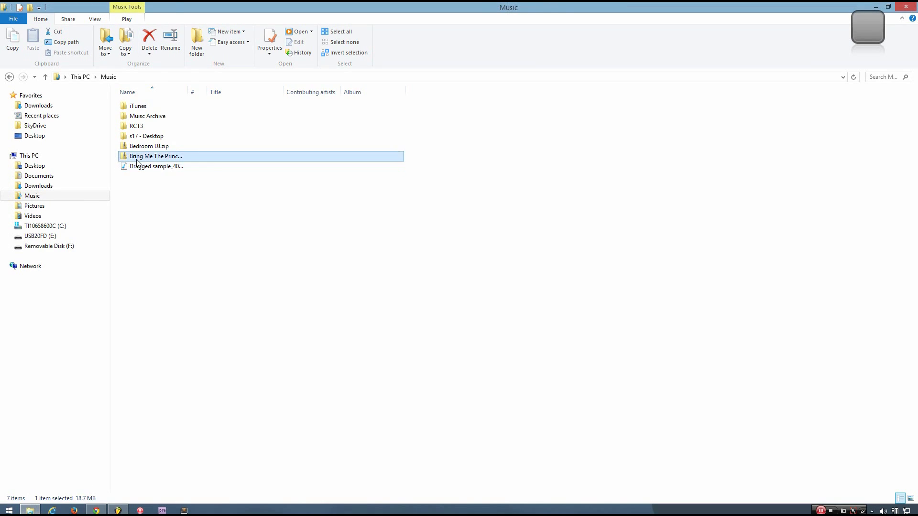
{"action": "scroll", "coordinate": [229, 389], "scroll_direction": "down", "scroll_amount": 7}
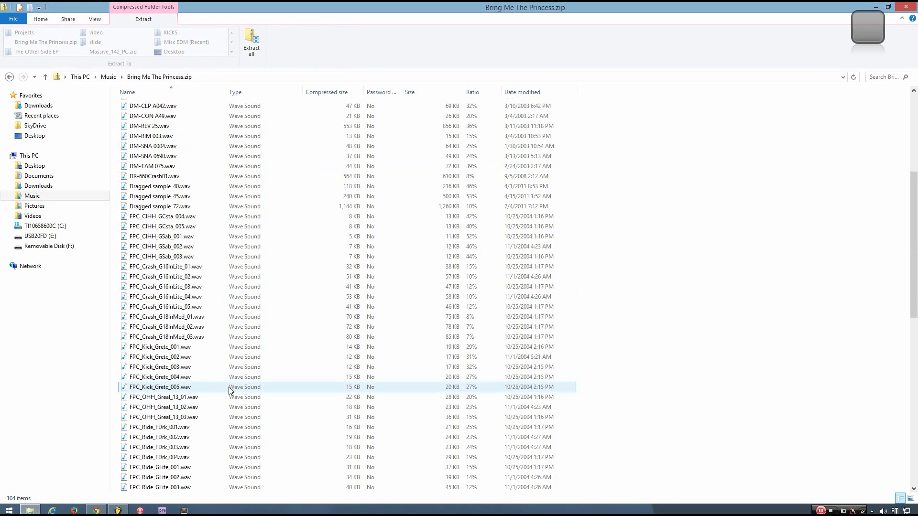
{"action": "scroll", "coordinate": [229, 388], "scroll_direction": "up", "scroll_amount": 7}
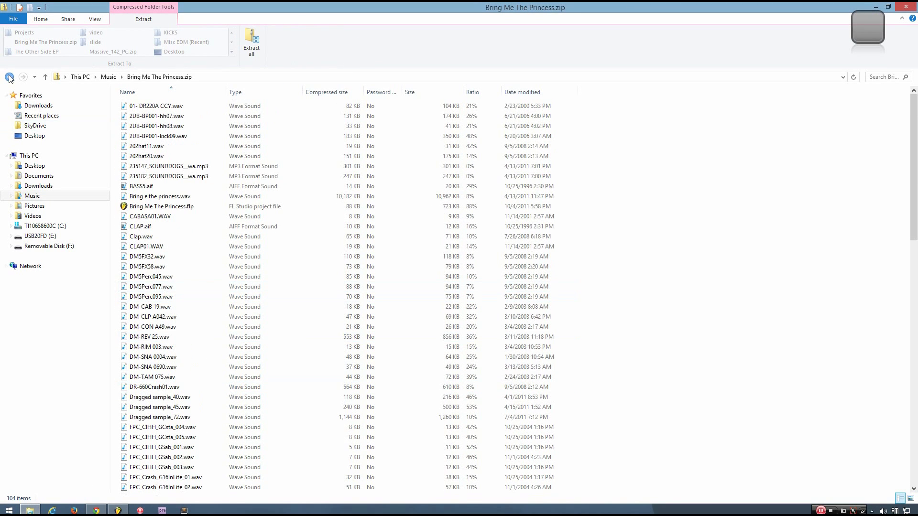
{"action": "left_click", "coordinate": [9, 77]}
{"action": "left_click", "coordinate": [876, 6]}
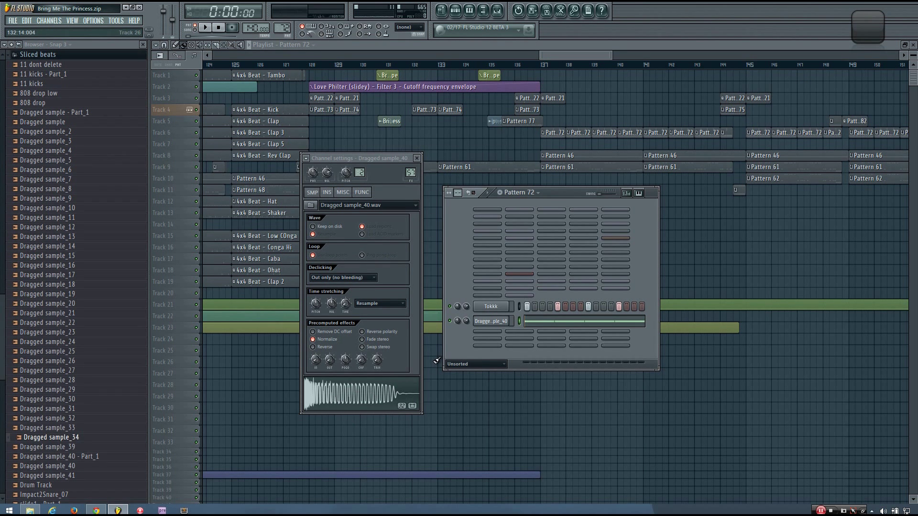
Raise the Pattern 72 window and drop FX Kick h in as a third channel
{"action": "left_click_drag", "start_coordinate": [567, 193], "coordinate": [574, 145]}
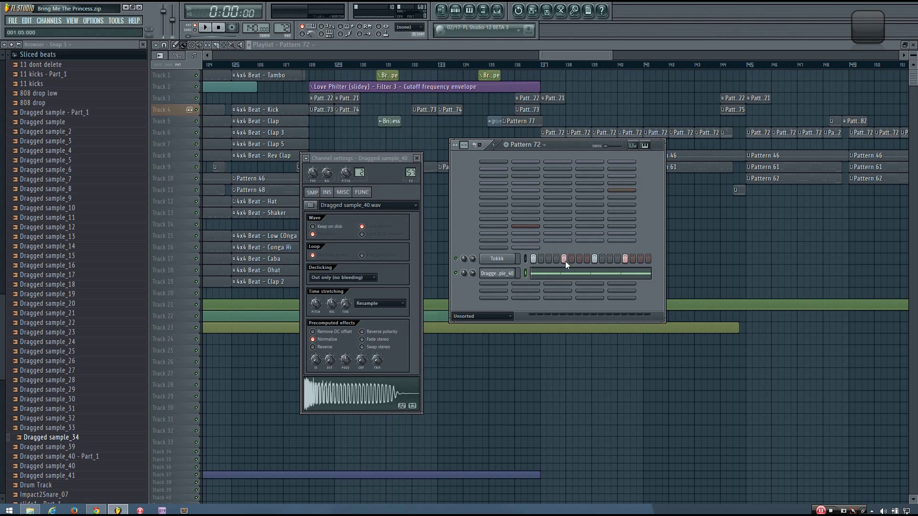
{"action": "left_click_drag", "start_coordinate": [560, 286], "coordinate": [558, 287]}
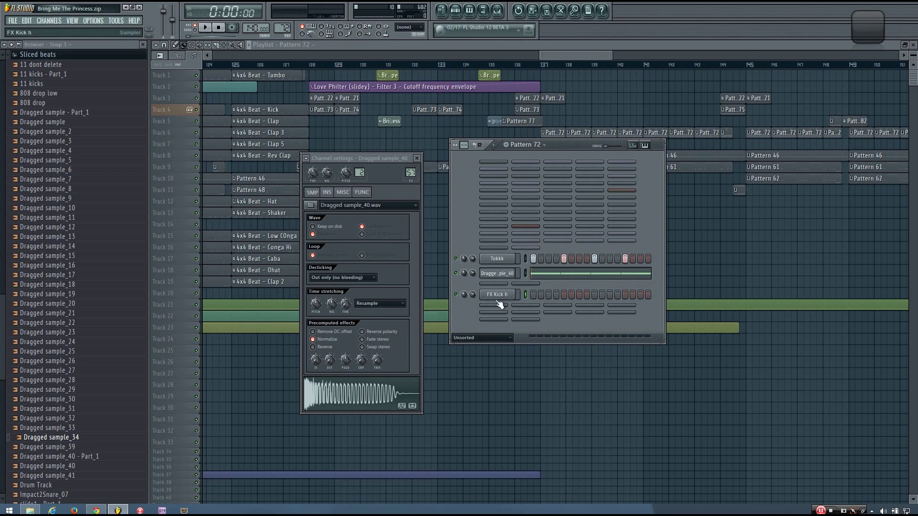